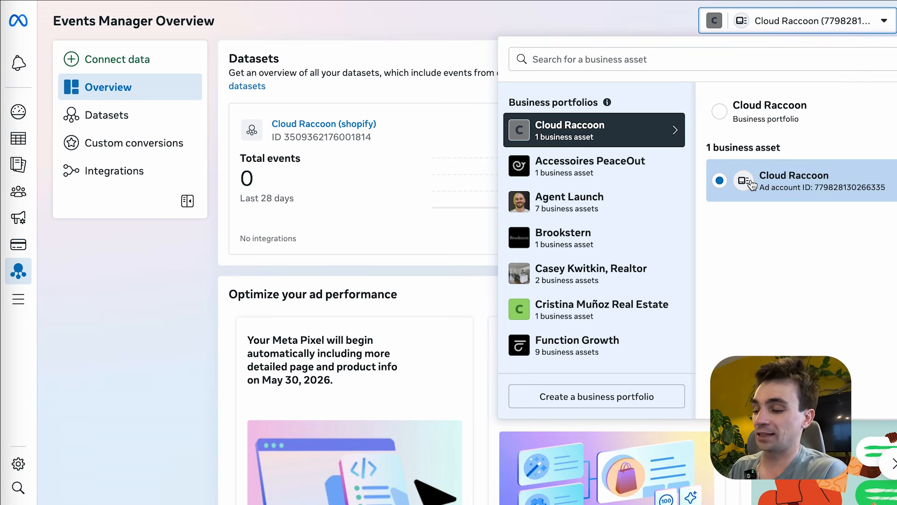
- Start connecting a new data source, pick Web, and advance to the dataset step
left_click(445, 20)
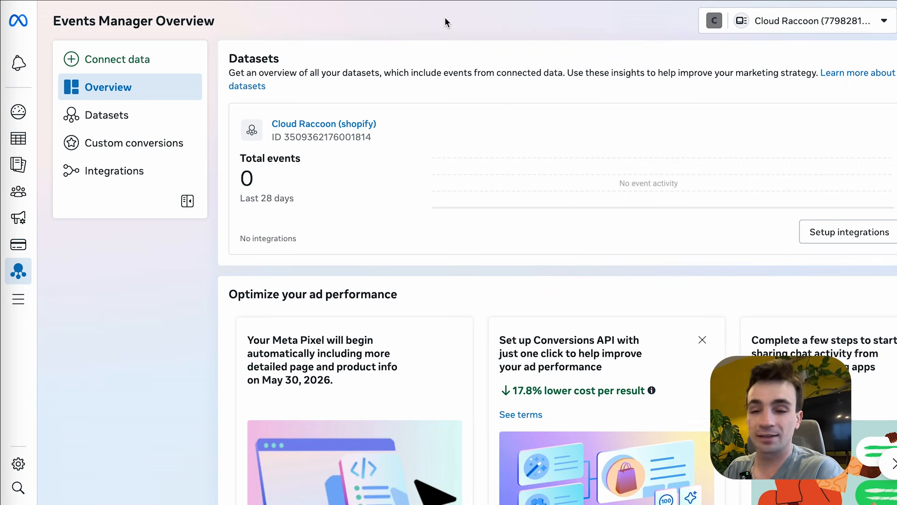
left_click(140, 61)
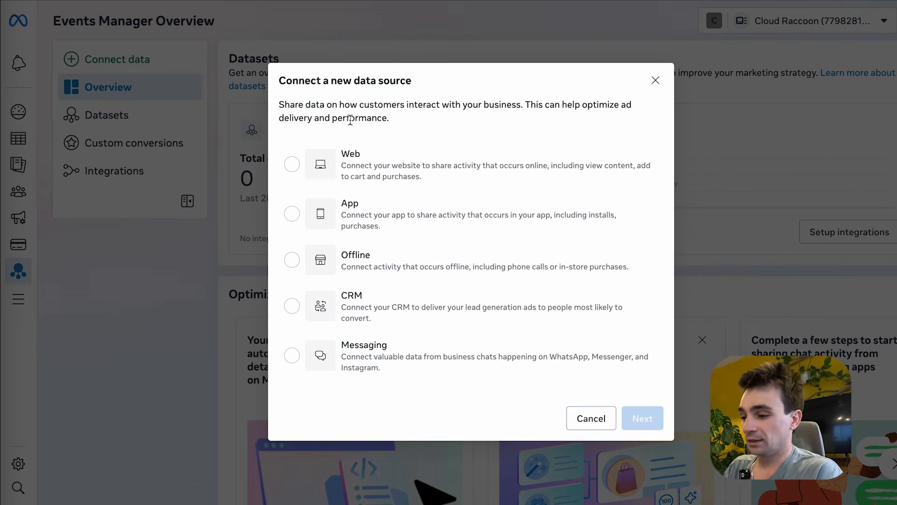
left_click_drag(416, 80, 307, 85)
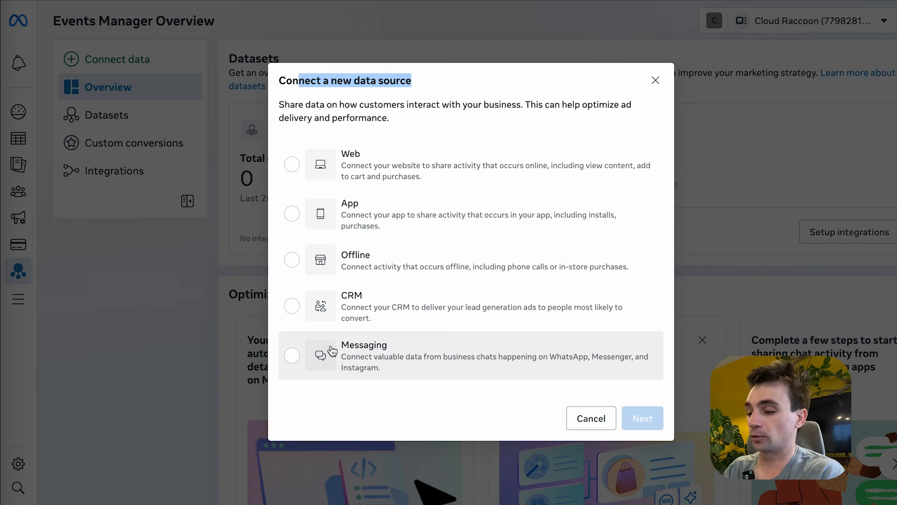
left_click(292, 167)
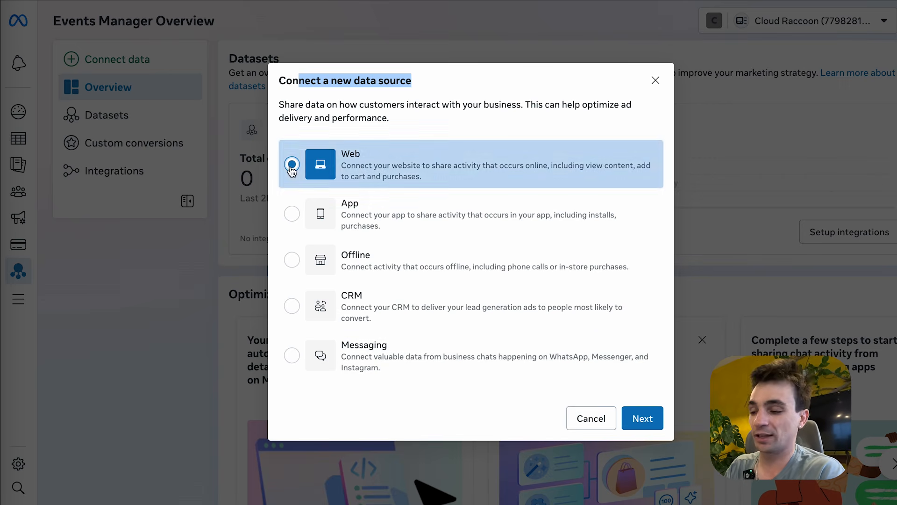
left_click(642, 417)
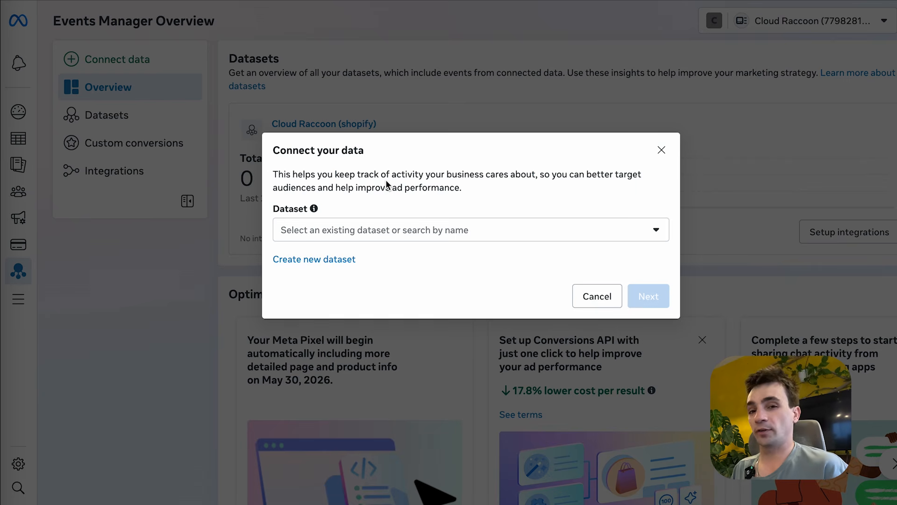
- Create a new dataset named 'Media Ninja Pixel' with no data categories selected
left_click(304, 260)
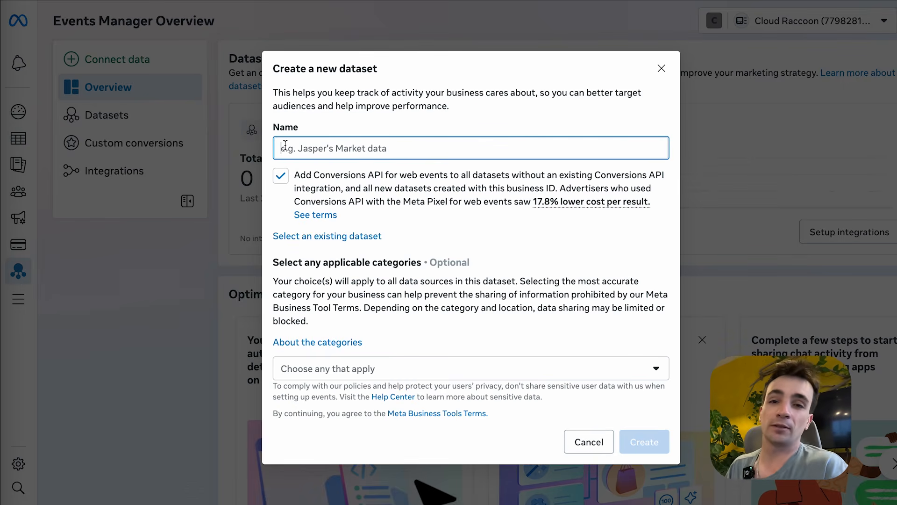
type("Me")
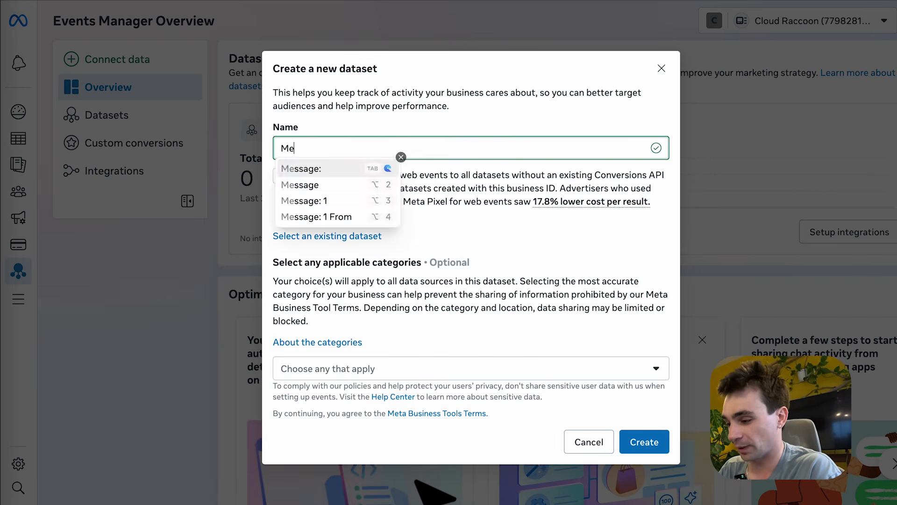
type("dia Ninja Pixel")
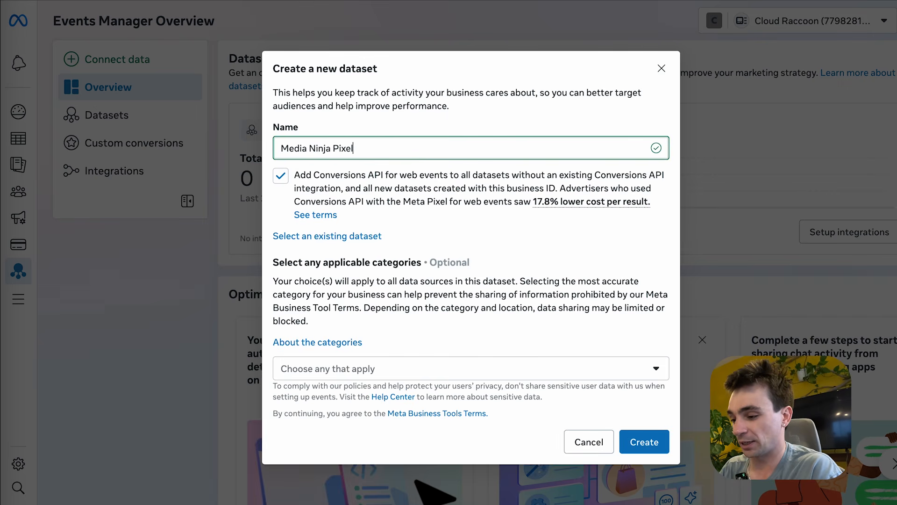
left_click(356, 374)
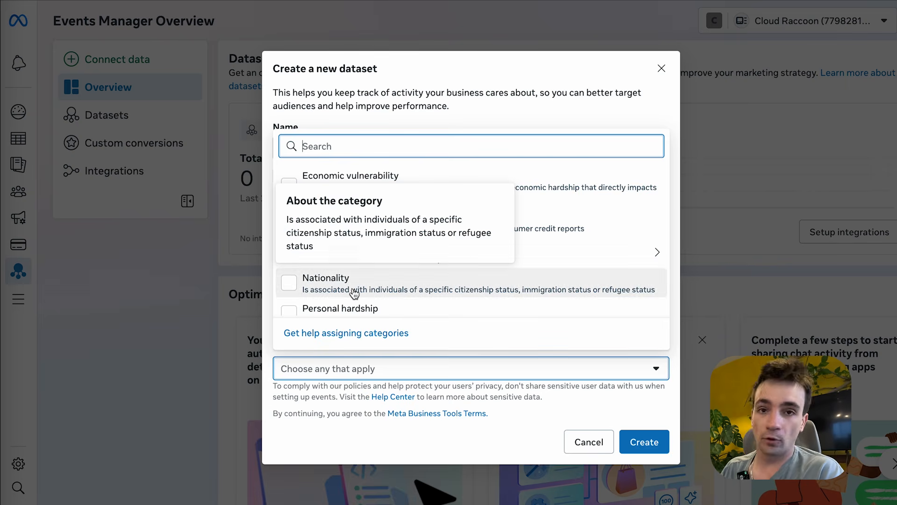
scroll(564, 236, "down", 5)
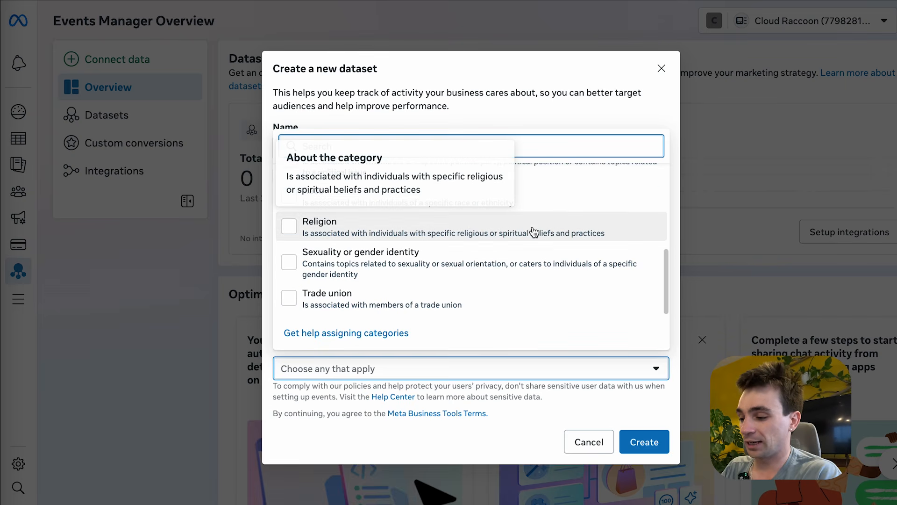
scroll(531, 232, "up", 5)
left_click(616, 369)
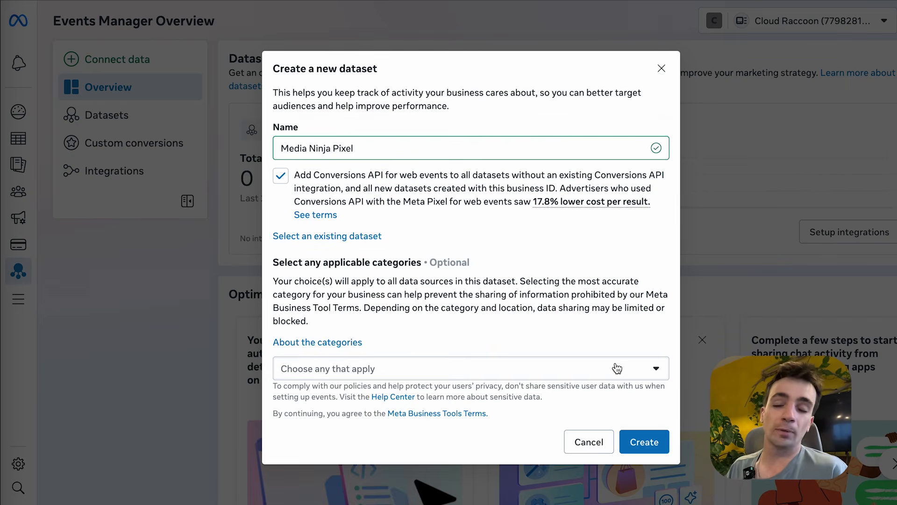
left_click(617, 369)
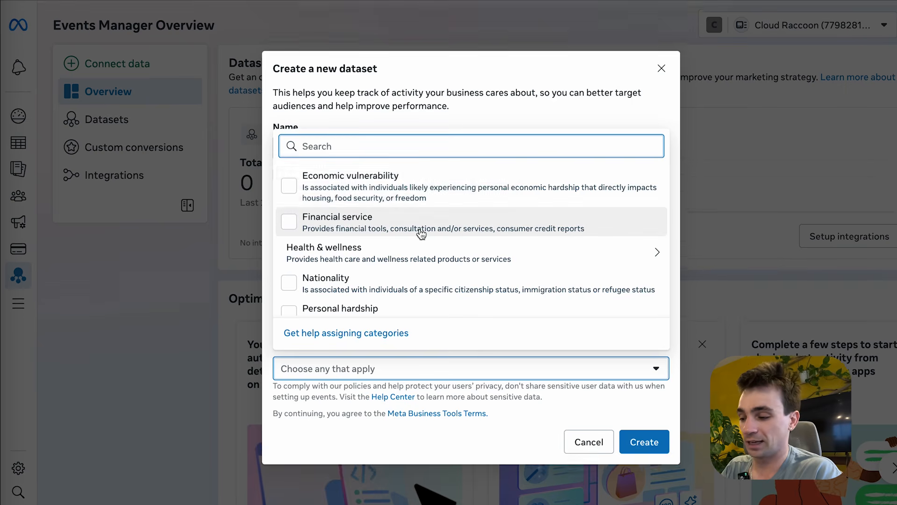
scroll(317, 233, "down", 5)
left_click(544, 369)
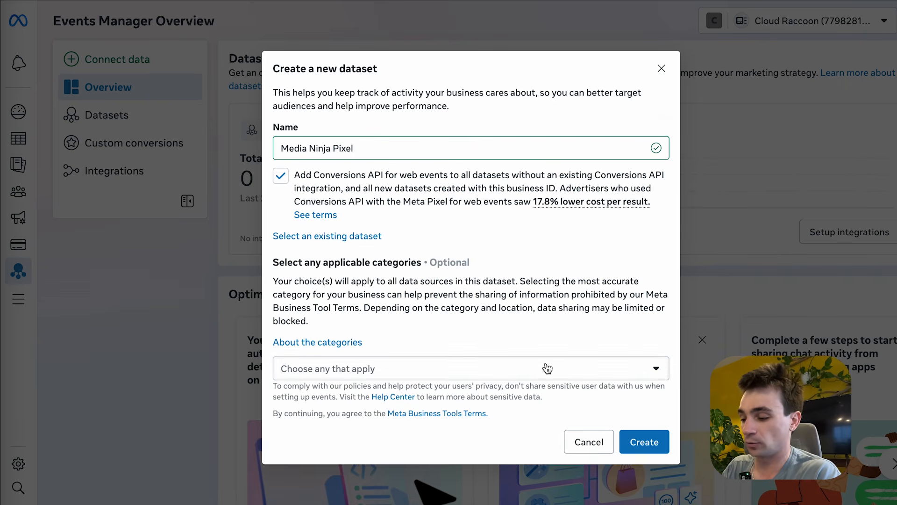
left_click(644, 442)
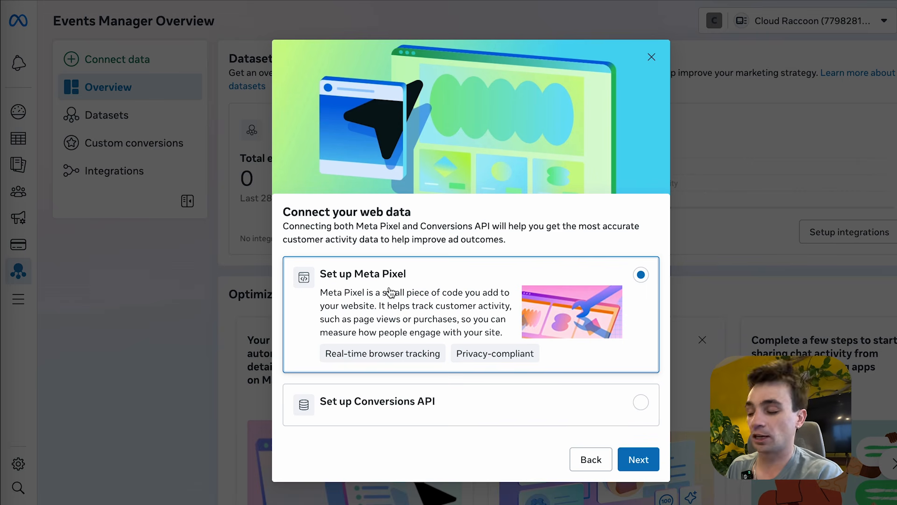
- Choose Set up Meta Pixel, then the option to add the pixel code to the website yourself
left_click(633, 458)
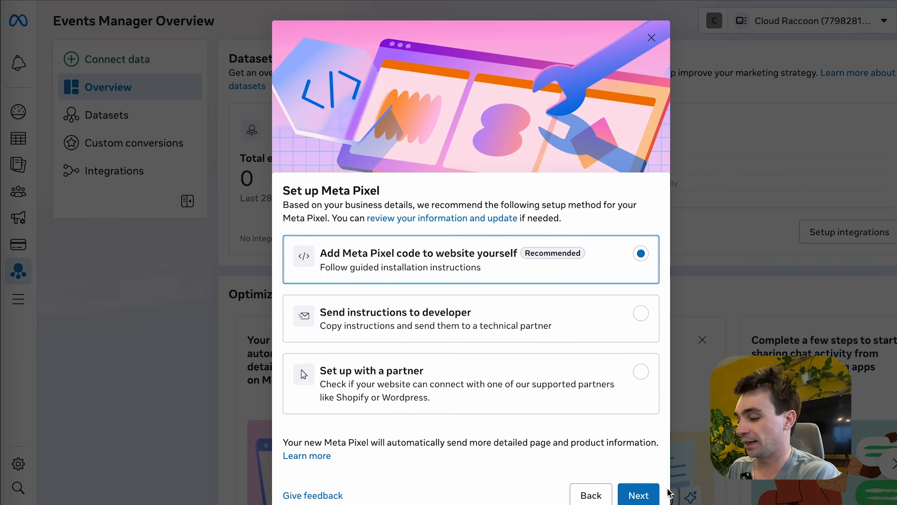
left_click(643, 498)
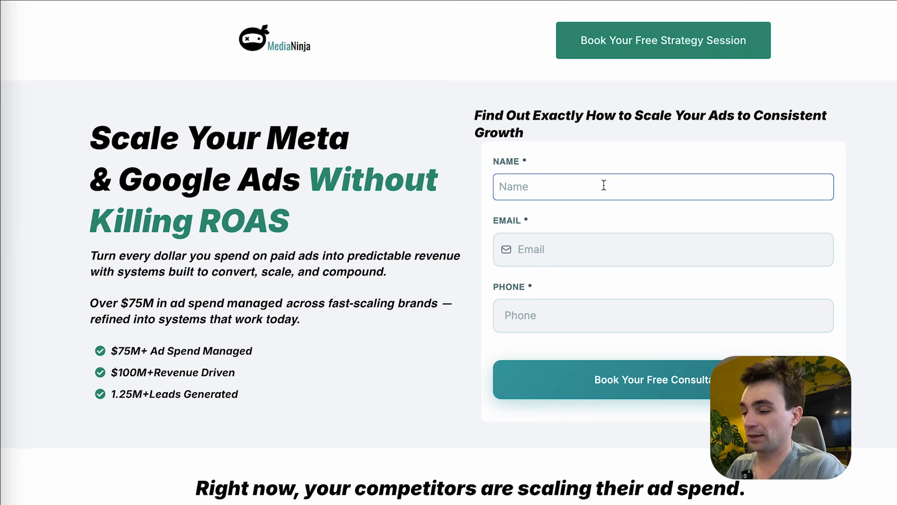
- Compare the MediaNinja landing page and thank-you page across browser tabs
left_click(641, 1)
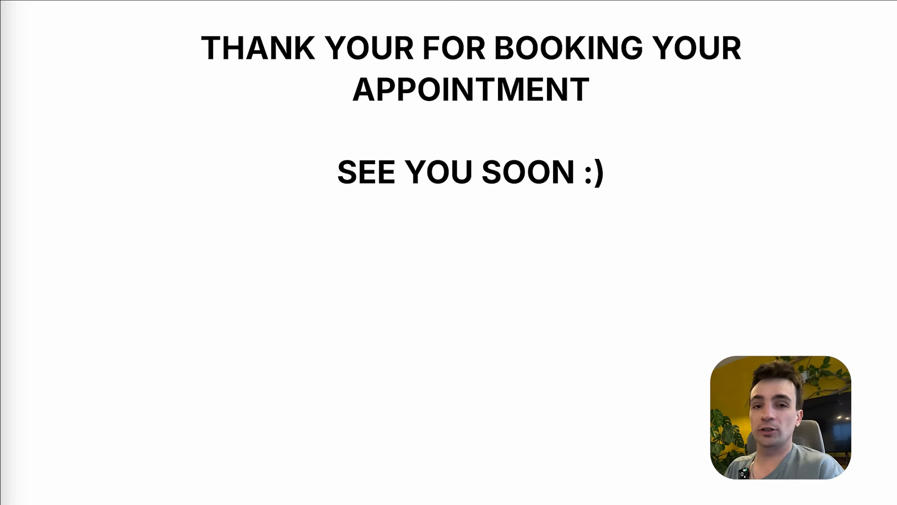
left_click(631, 1)
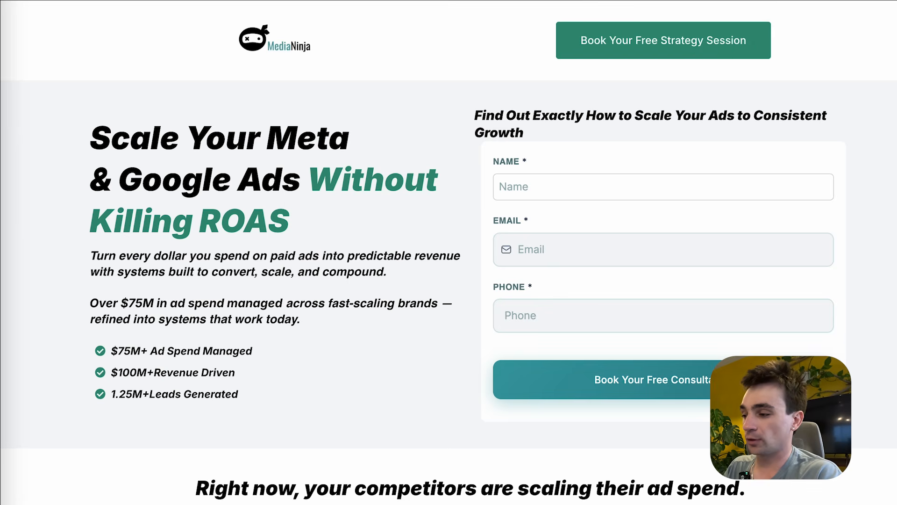
left_click(640, 1)
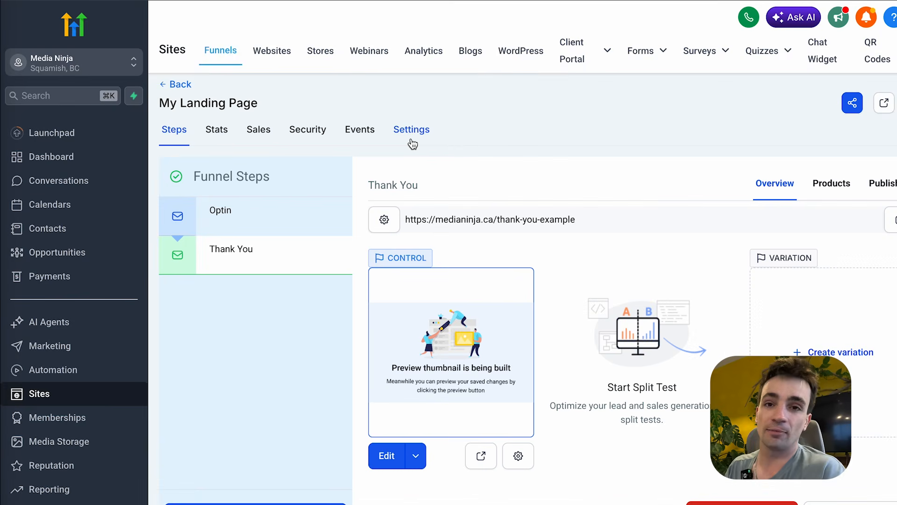
- Review the funnel's Optin and Thank You step overviews in GoHighLevel
mouse_move(277, 224)
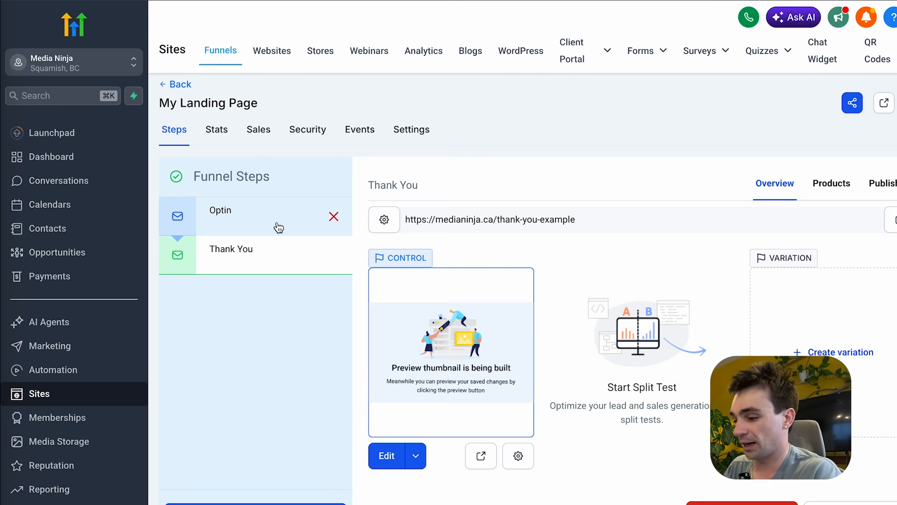
left_click(240, 226)
left_click(243, 255)
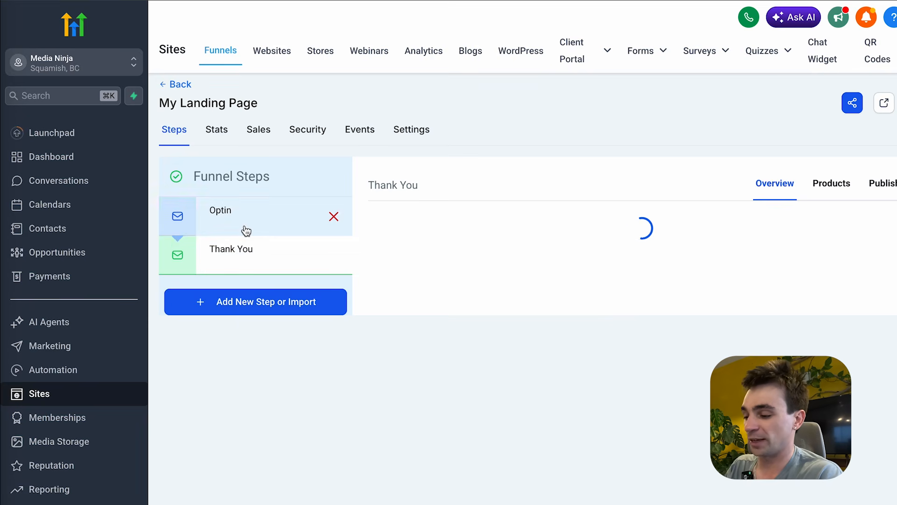
- Paste the copied Meta Pixel base code into the funnel's head tracking code and save settings
left_click(416, 134)
left_click(313, 245)
scroll(301, 296, "down", 2)
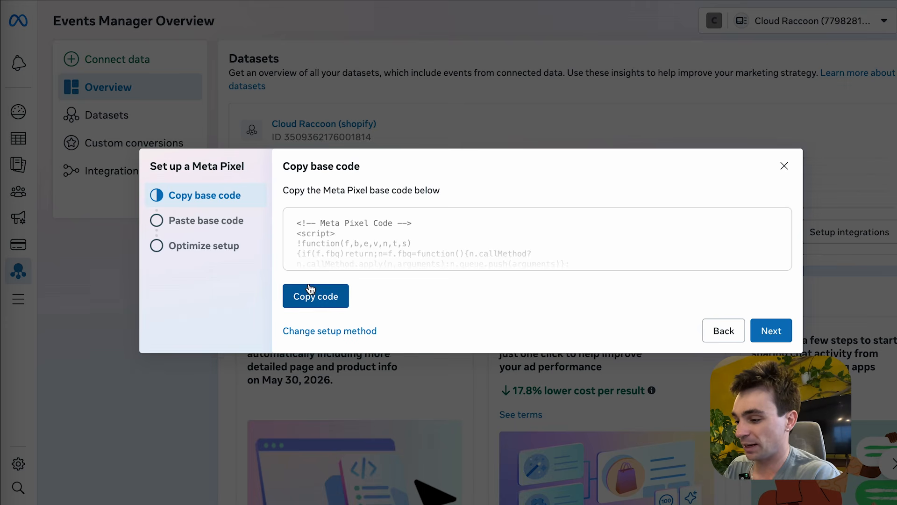
left_click(311, 293)
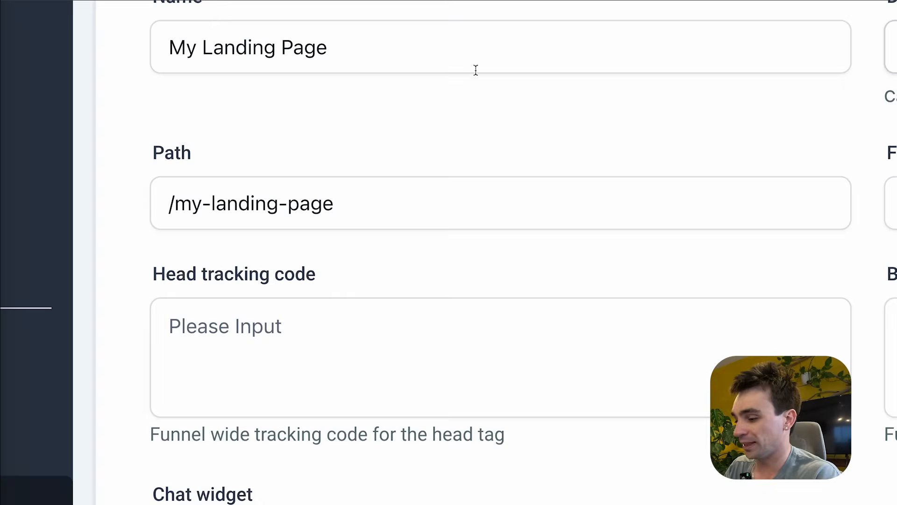
left_click(308, 302)
key("ctrl+v")
scroll(397, 295, "down", 5)
left_click(879, 454)
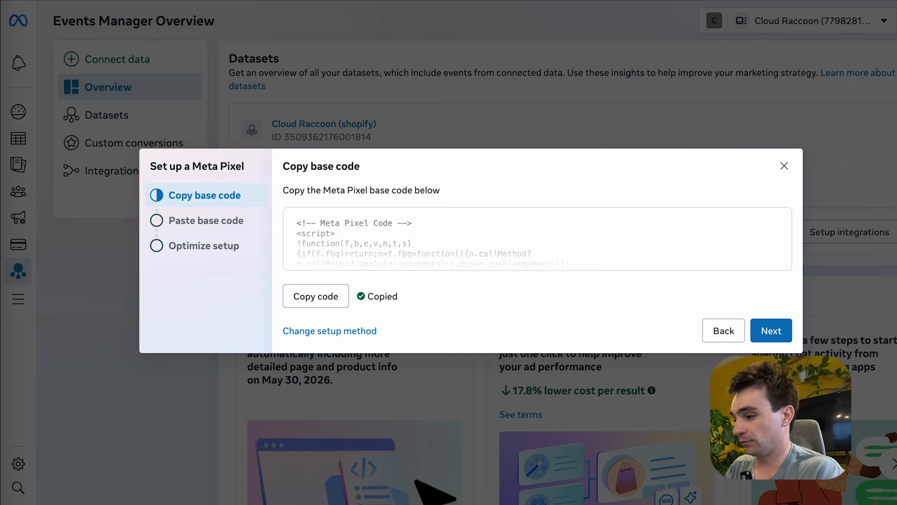
- Go through the Paste base code and Optimize setup screens, then finish with Done and Continue
left_click(769, 330)
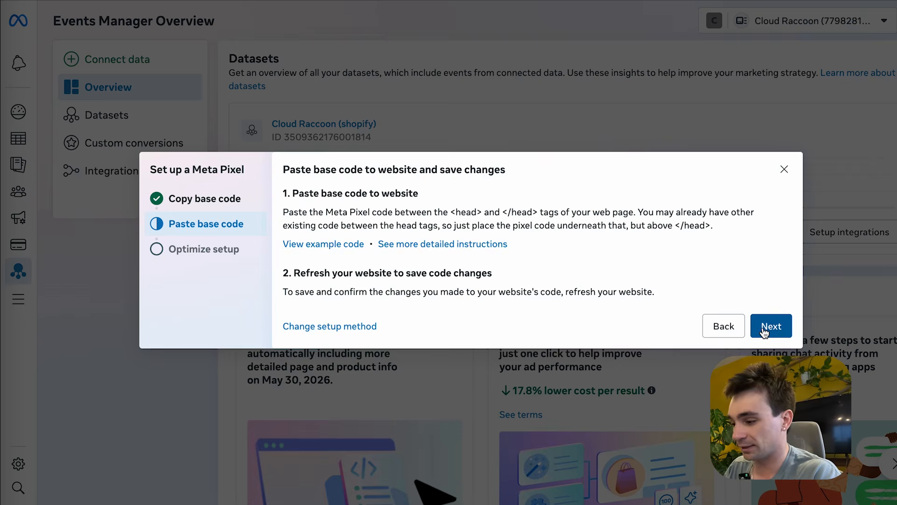
left_click(771, 328)
left_click(770, 294)
left_click(470, 362)
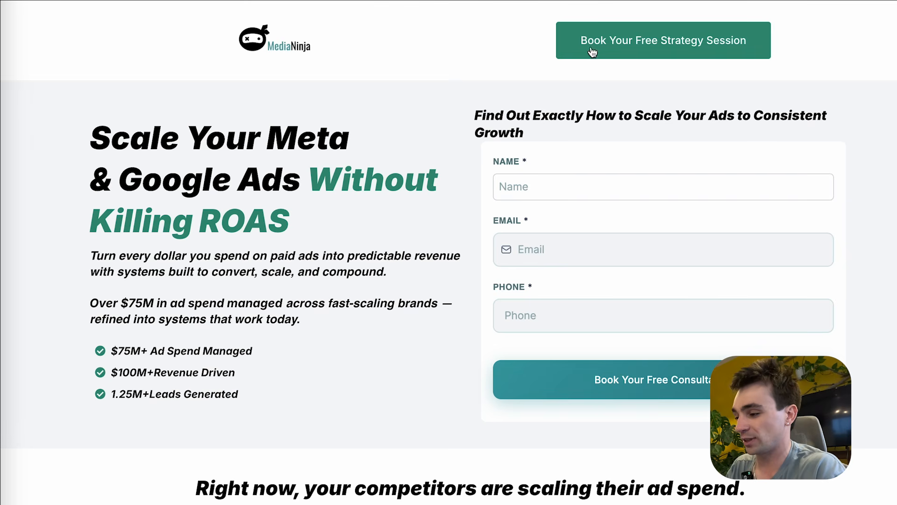
- Confirm in Meta Pixel Helper that the pixel fires PageView, selecting its pixel ID
left_click(657, 1)
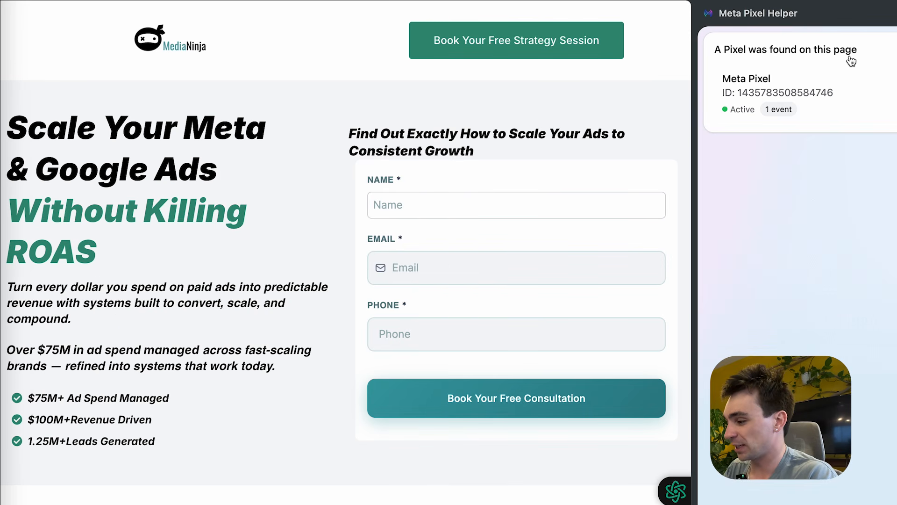
left_click(732, 90)
left_click_drag(733, 91, 870, 92)
key("ctrl+Tab")
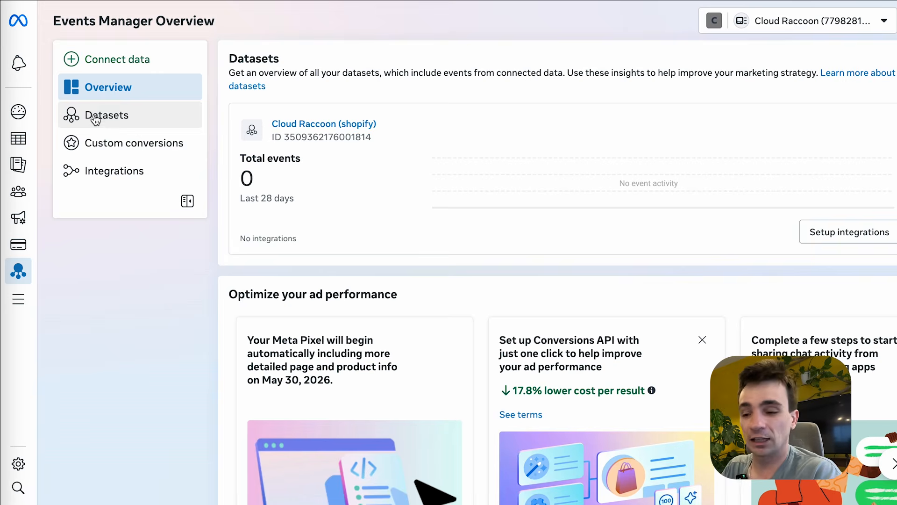
- Open the Media Ninja Pixel dataset and highlight the first digits of its ID
left_click(94, 120)
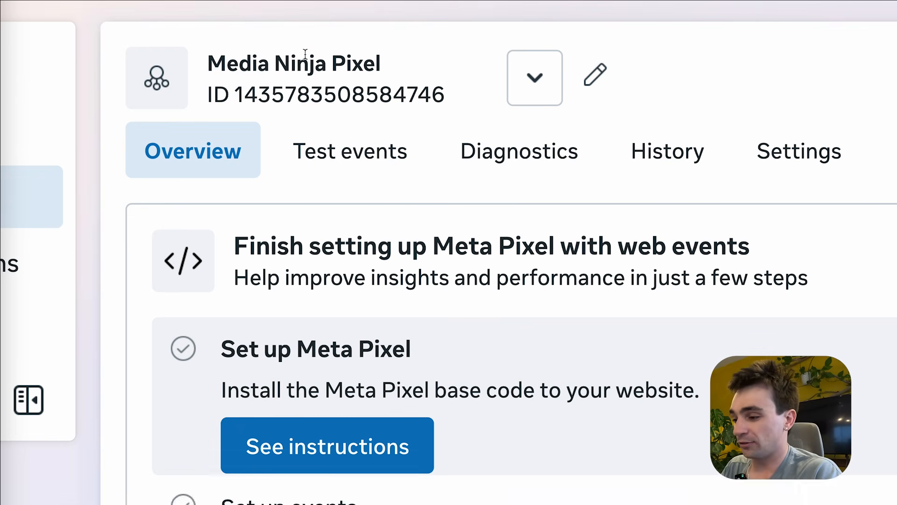
left_click_drag(232, 93, 285, 93)
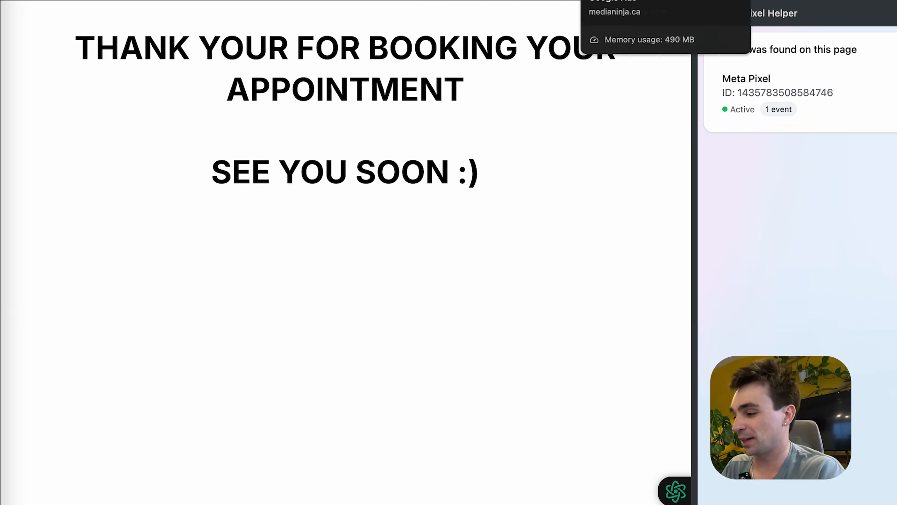
- Switch to the other MediaNinja page tab to recheck the pixel there
left_click(622, 0)
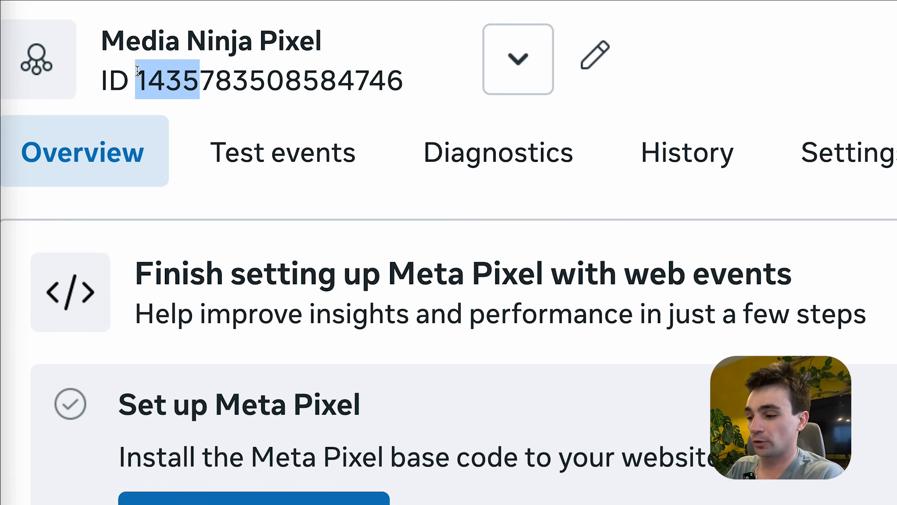
- Select the Media Ninja Pixel dataset ID, then open the dataset's Settings tab
left_click(137, 71)
left_click_drag(382, 76, 134, 77)
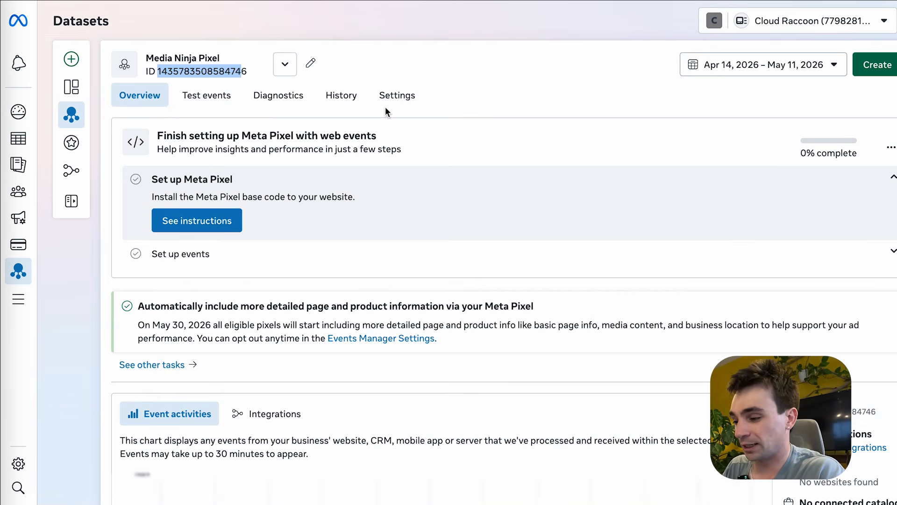
left_click(826, 182)
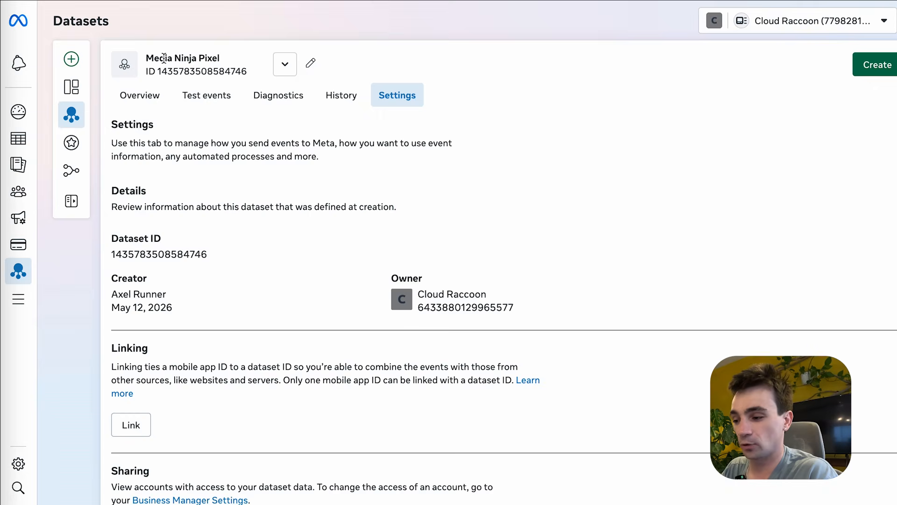
- Open the Media Ninja Pixel's event setup tool from Event setup and focus the Website URL field
scroll(248, 329, "down", 3)
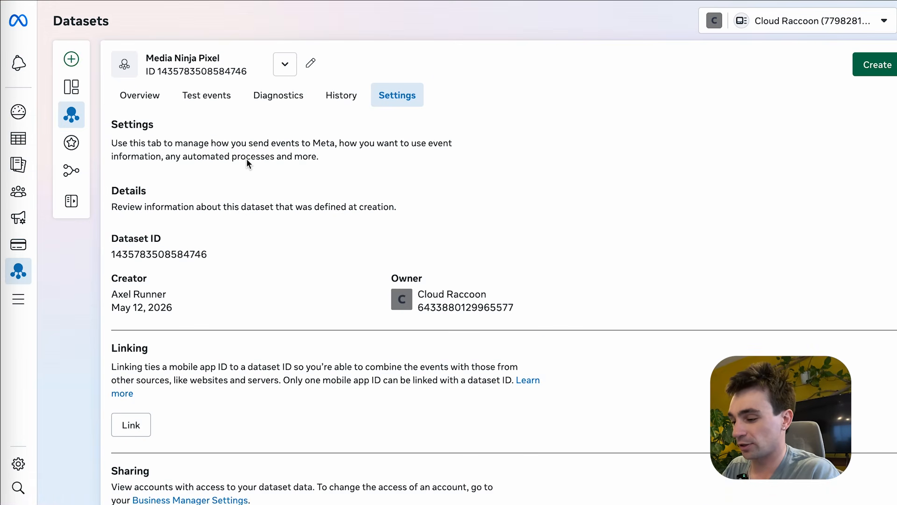
scroll(248, 329, "down", 10)
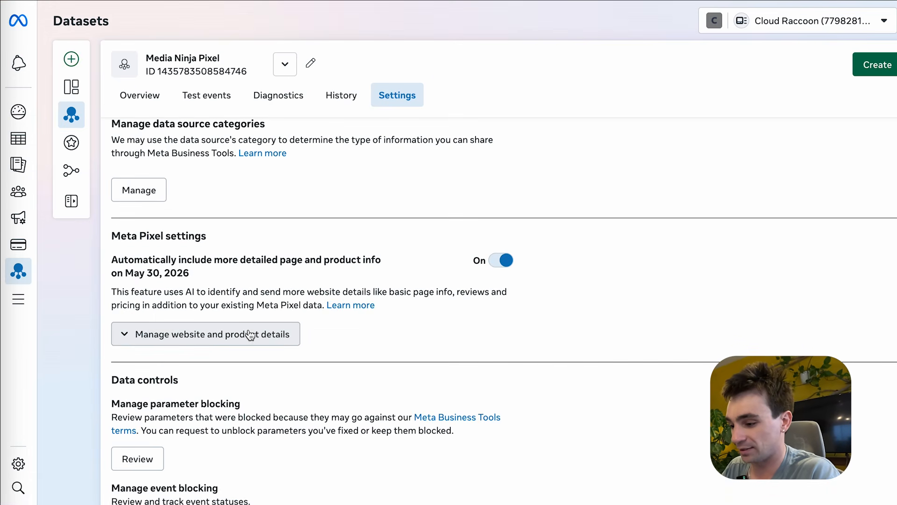
scroll(250, 335, "down", 10)
double_click(129, 288)
left_click(129, 287)
left_click(145, 339)
left_click(372, 296)
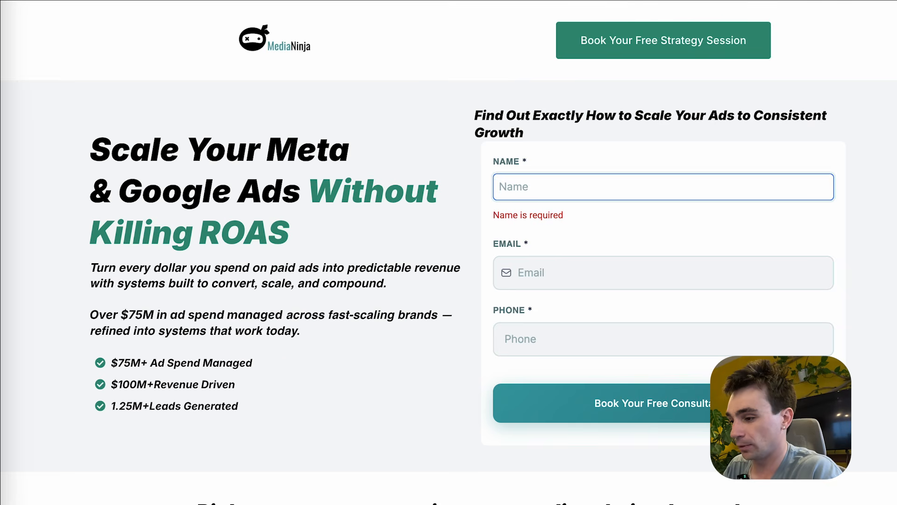
- Enter the medianinja.ca/optin-example URL as the website and add events to launch the setup tool
key("ctrl+l")
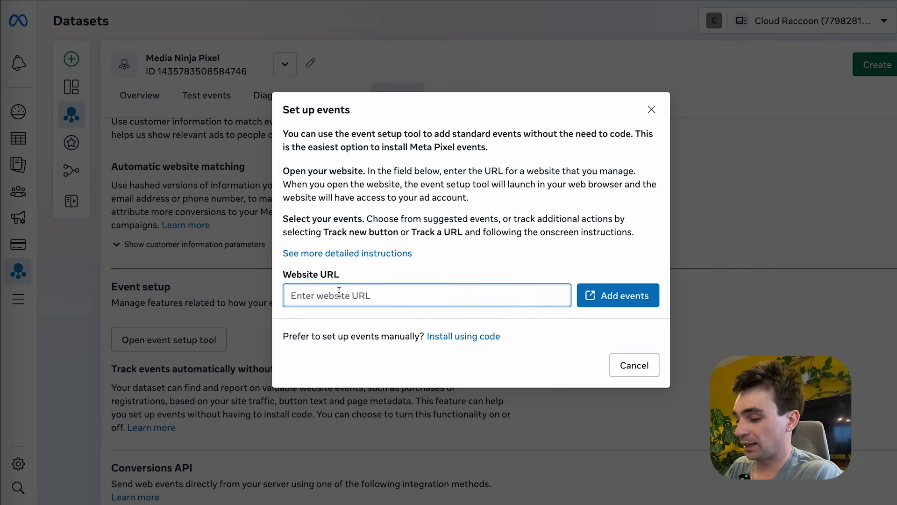
type("https://medianinja.ca/optin-example")
left_click(593, 294)
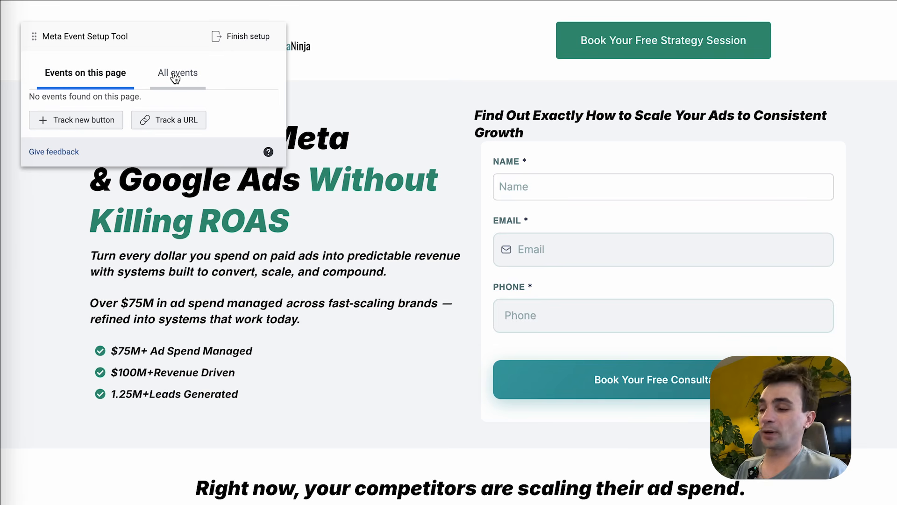
- Load the thank-you-example page and start tracking a new event by its URL
left_click(583, 192)
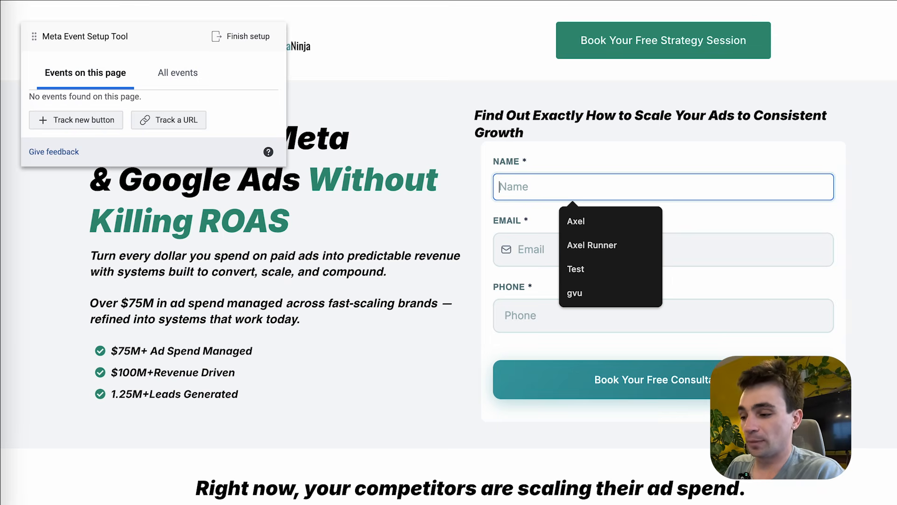
left_click(216, 1)
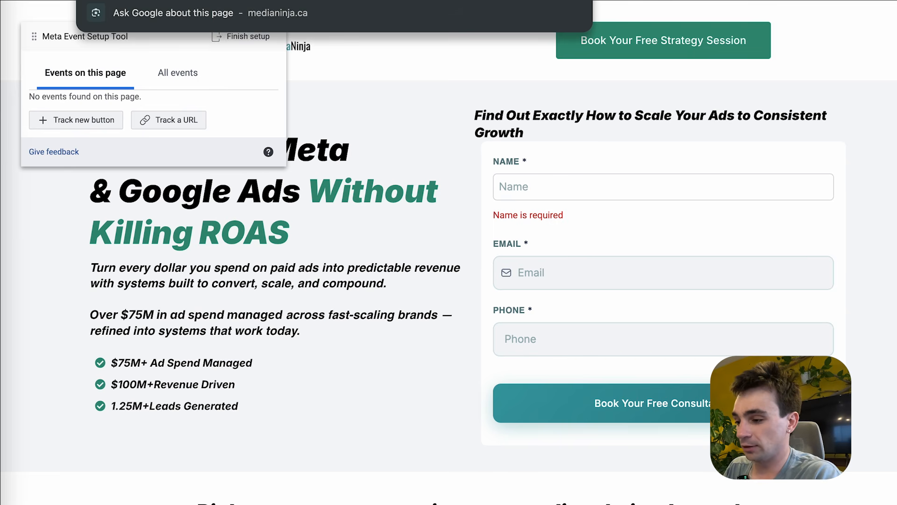
type("thank-you")
key("Return")
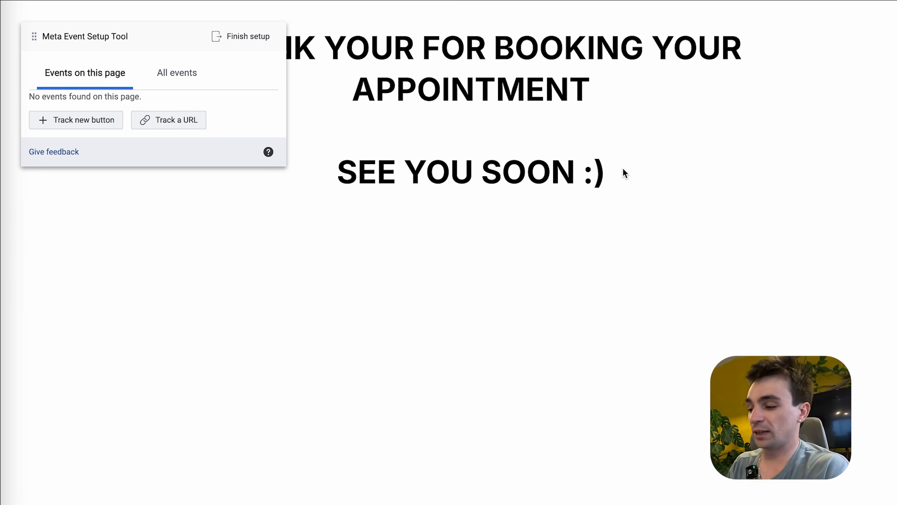
left_click_drag(625, 172, 365, 21)
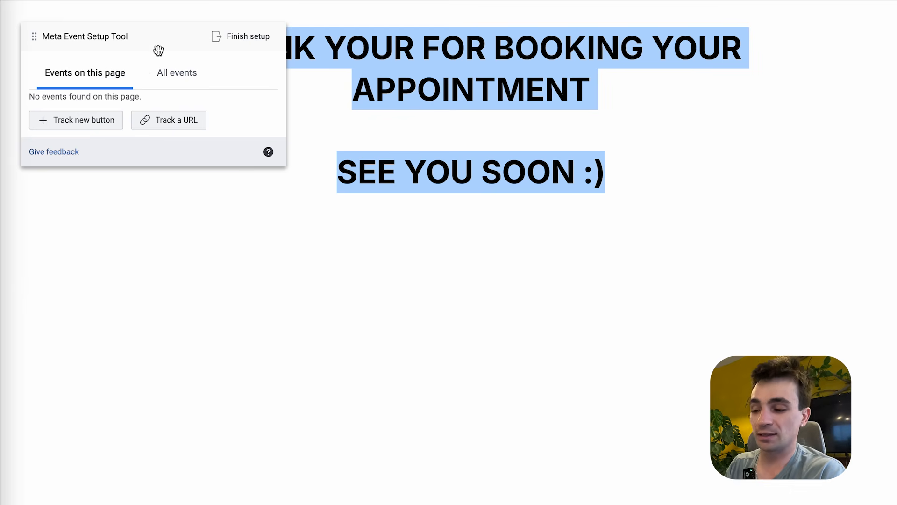
left_click(173, 119)
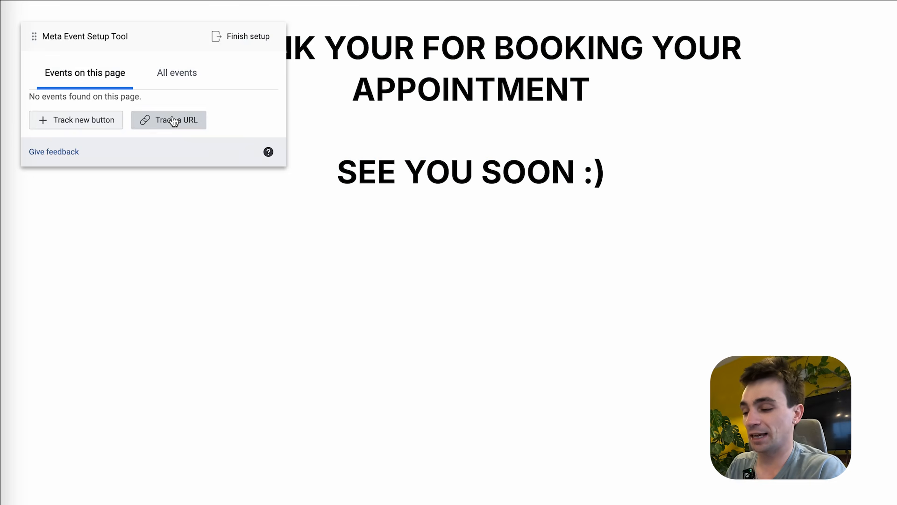
- Add a Lead event where URL equals the thank-you page URL, without a value, and confirm it
left_click(116, 72)
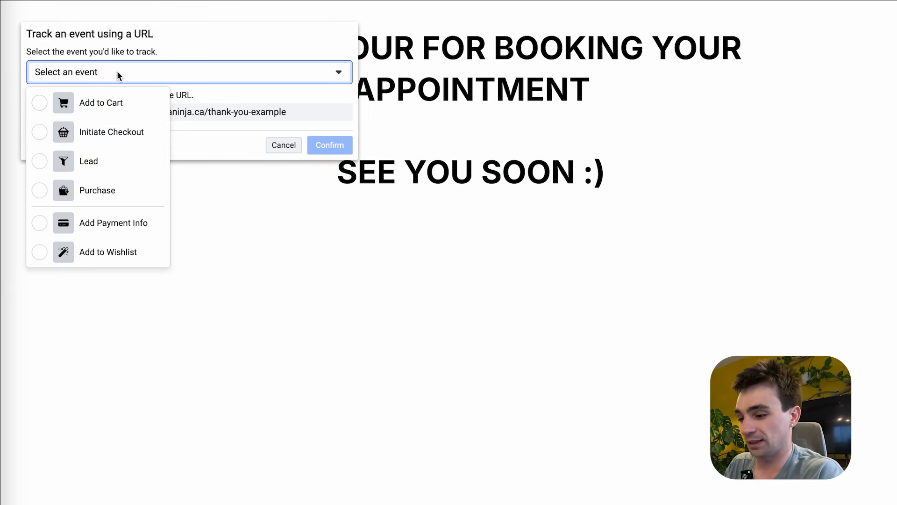
left_click(58, 162)
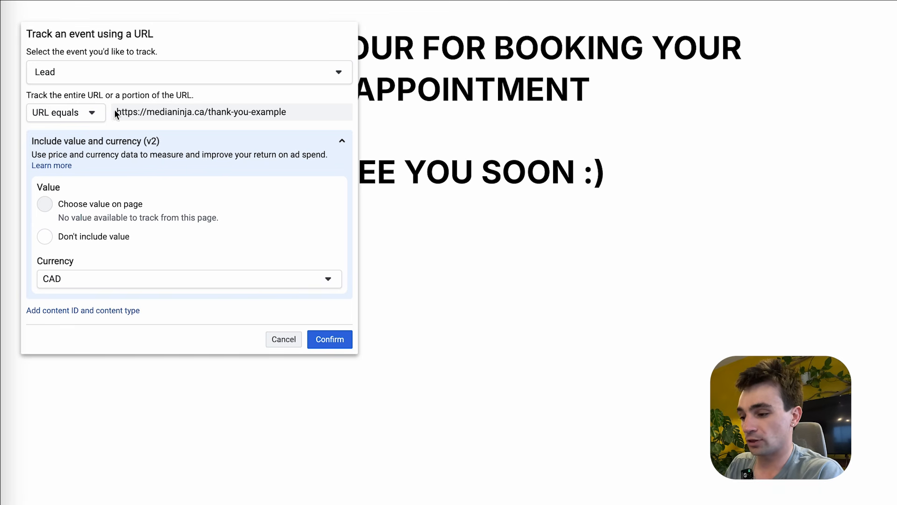
triple_click(163, 112)
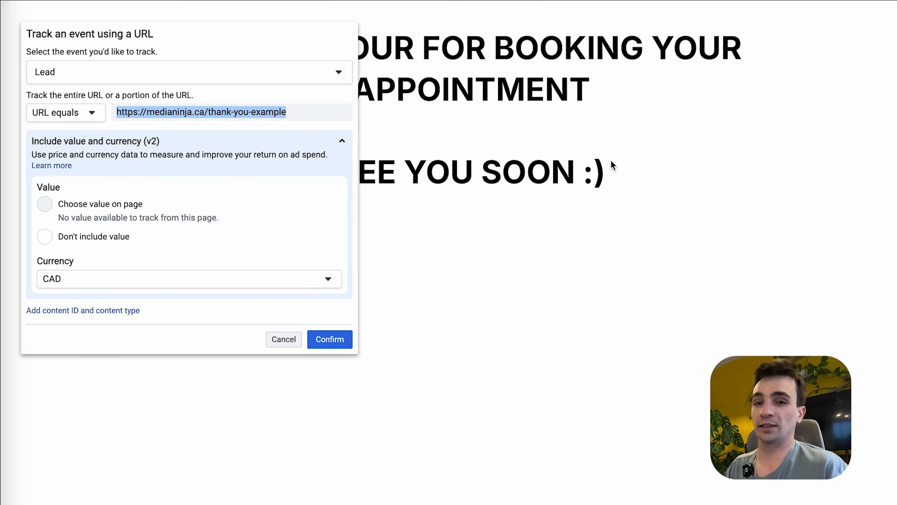
left_click(191, 105)
triple_click(192, 106)
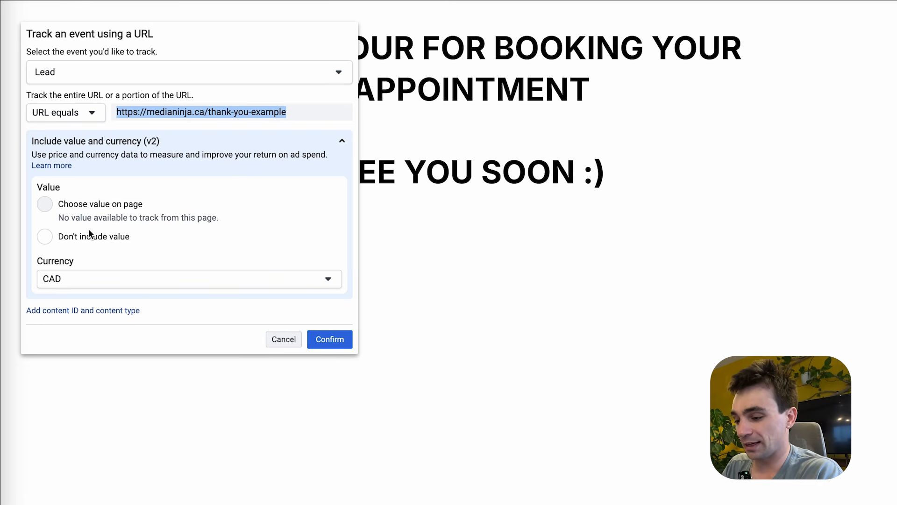
left_click(45, 238)
left_click(324, 339)
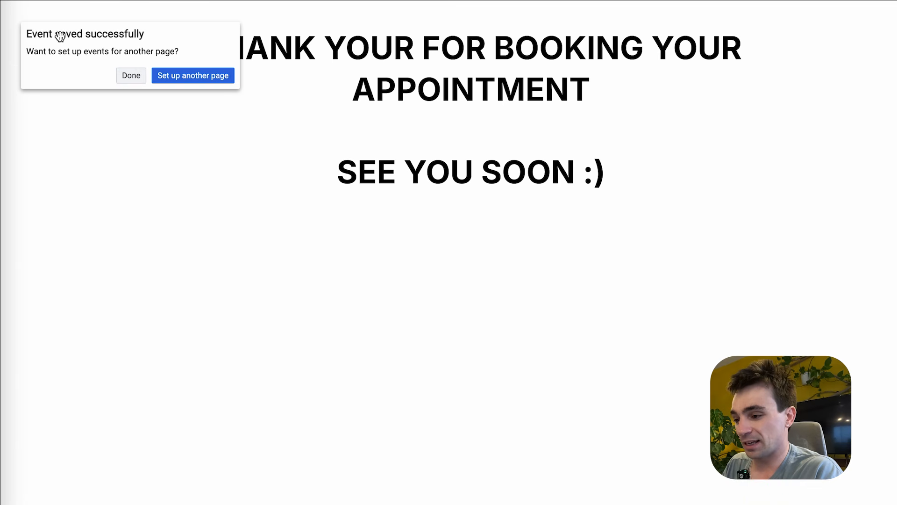
- Finish the event setup and submit feedback that the tool was helpful
left_click(126, 78)
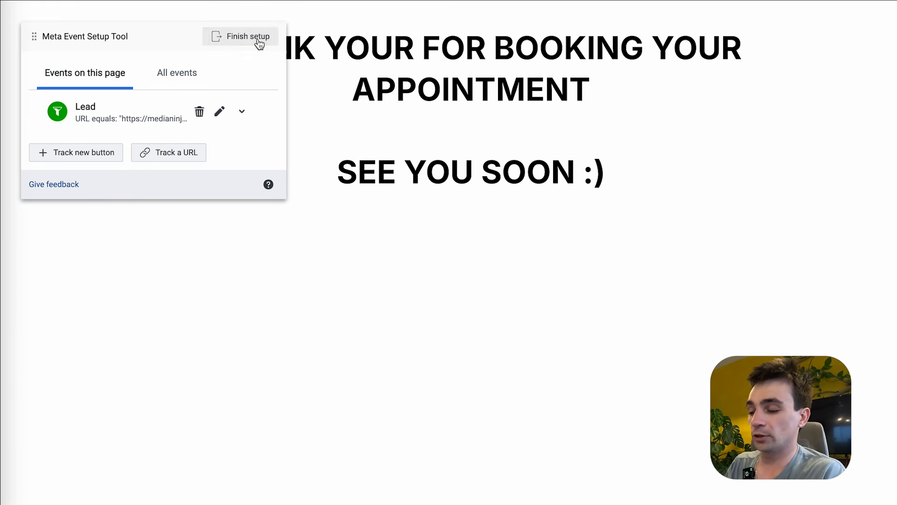
left_click(259, 41)
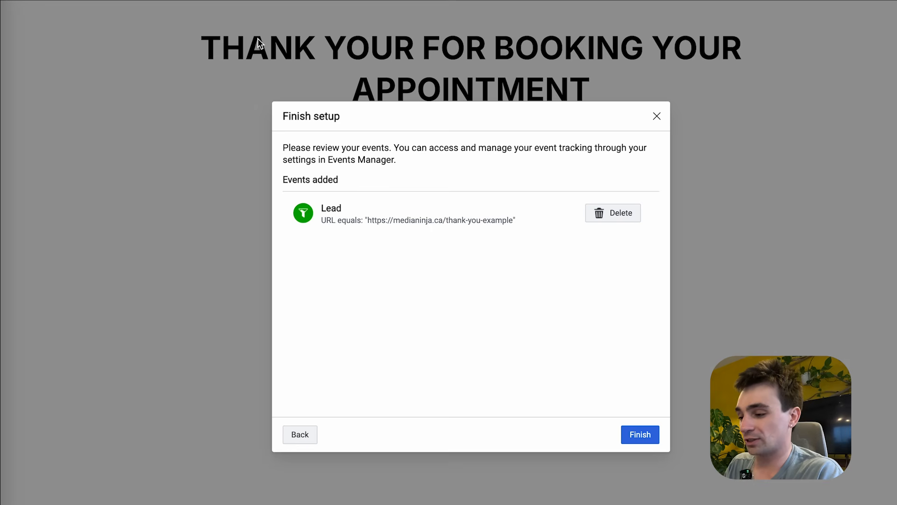
left_click(642, 436)
left_click(434, 265)
left_click(638, 374)
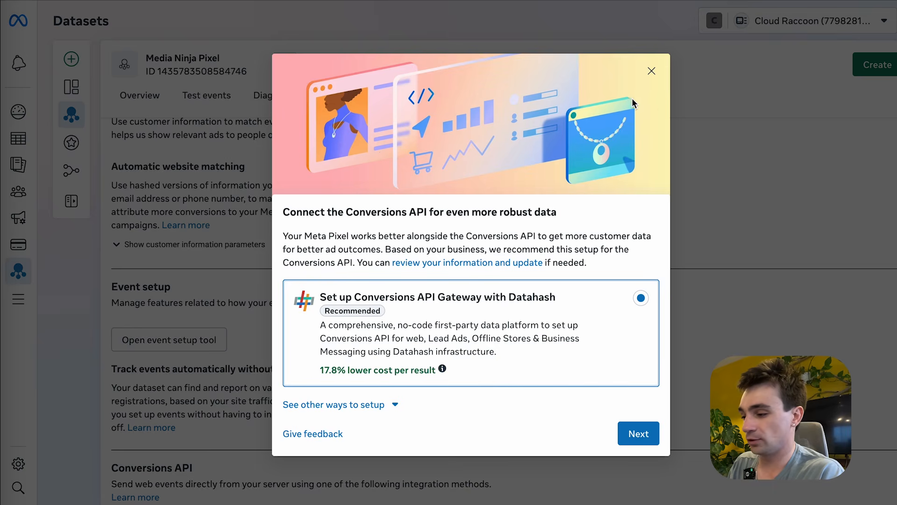
- Dismiss the Conversions API suggestion and choose Website as the Test events channel
left_click(651, 71)
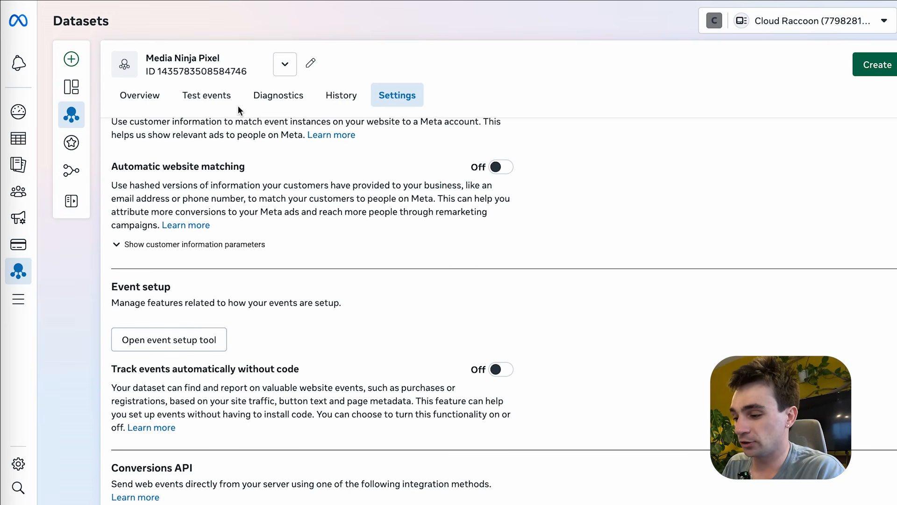
left_click(213, 99)
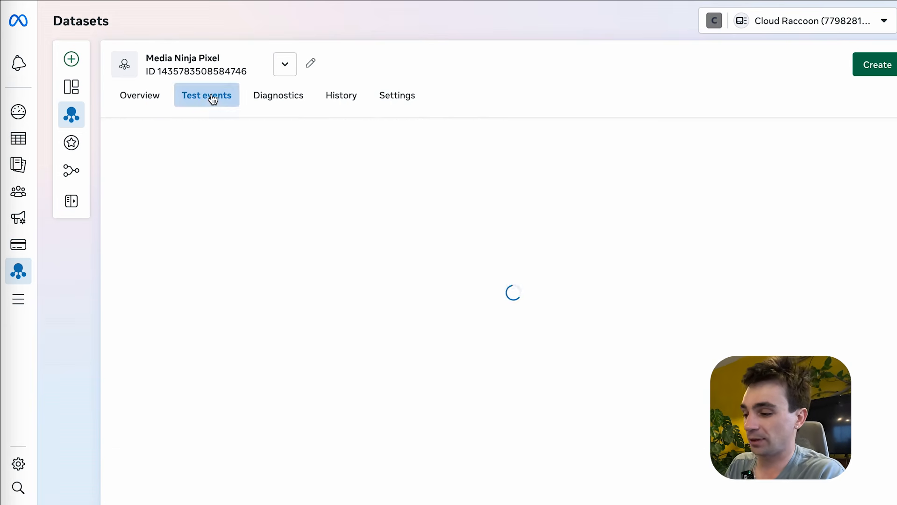
left_click(207, 240)
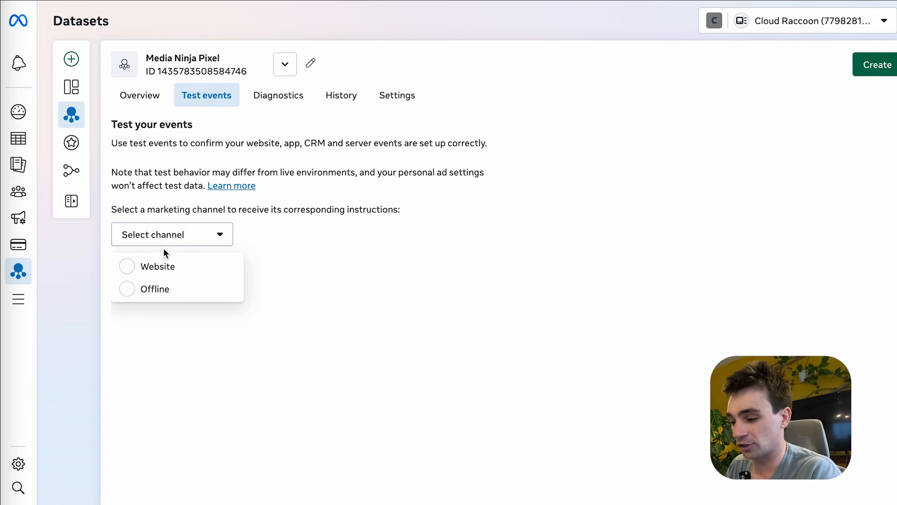
left_click(161, 266)
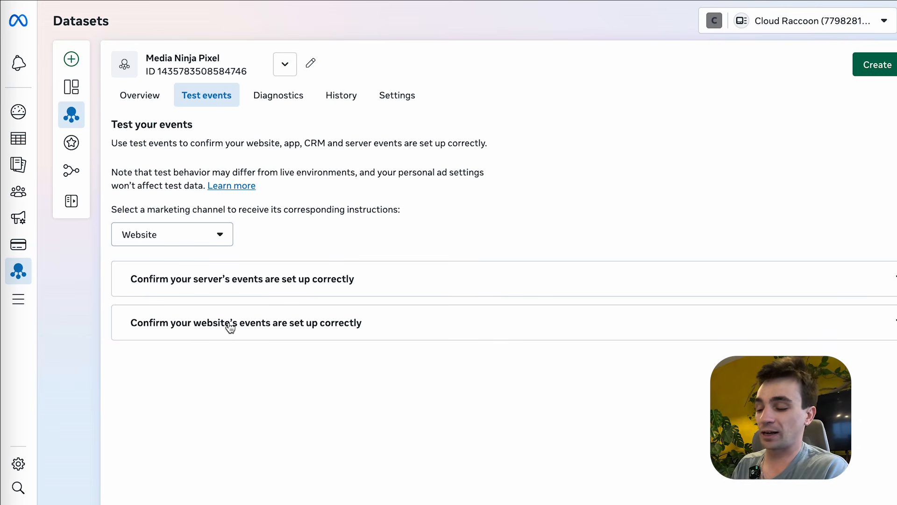
- Launch the website test on medianinja.ca/optin-example
left_click(271, 329)
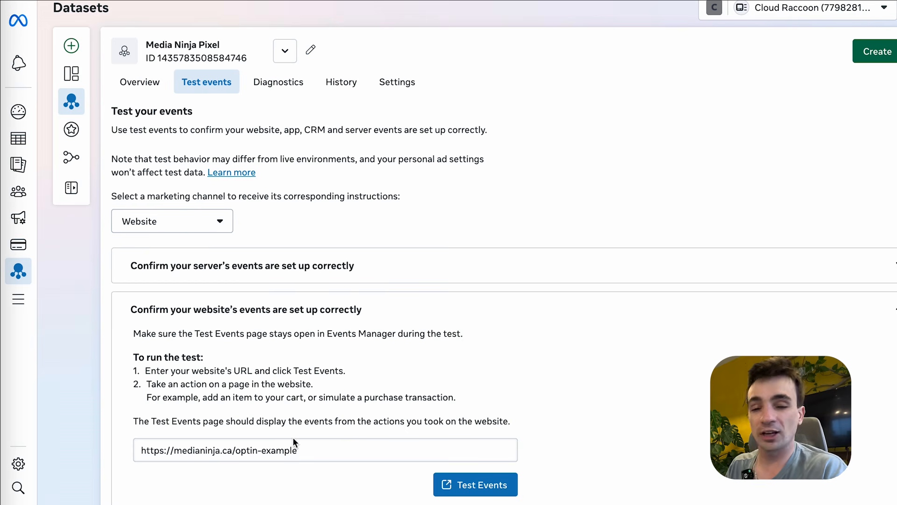
left_click_drag(295, 450, 53, 448)
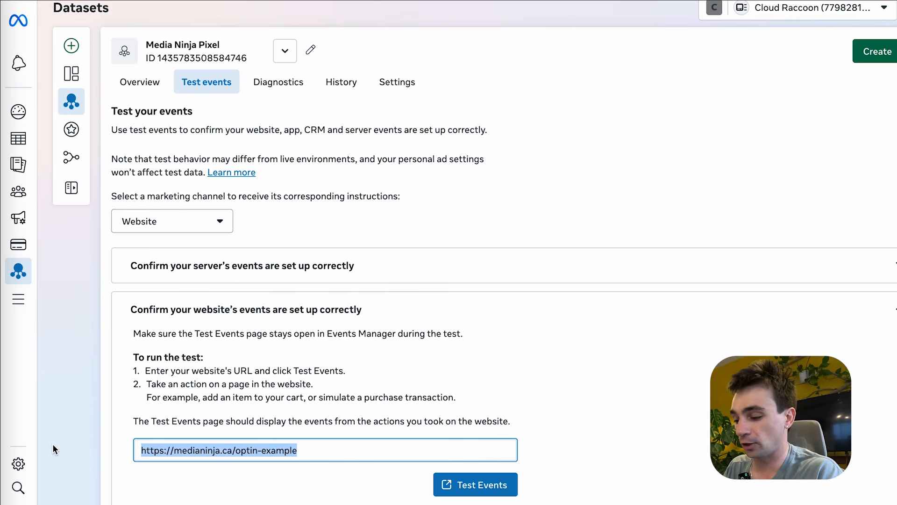
left_click(488, 484)
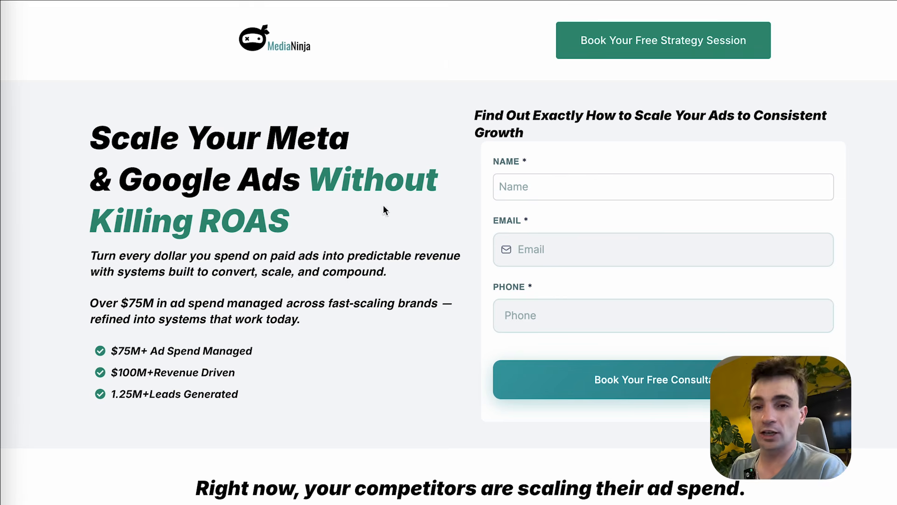
left_click(394, 1)
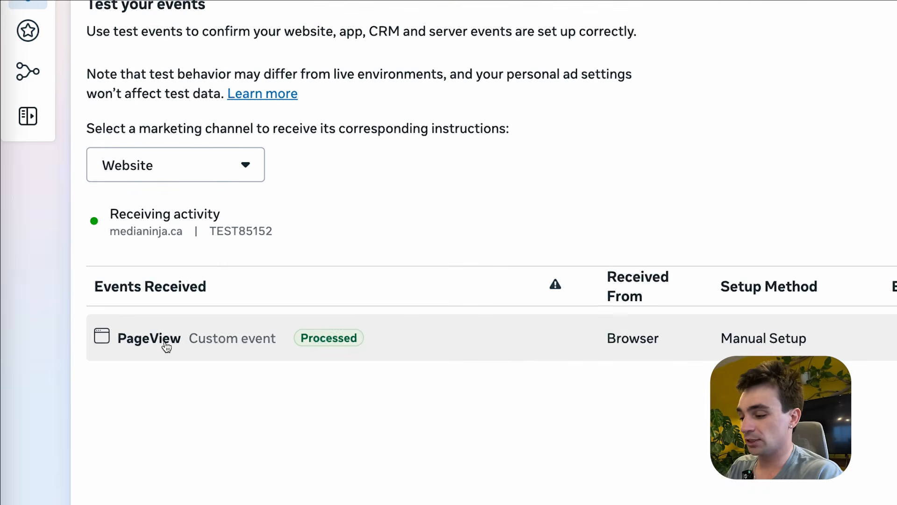
left_click(486, 1)
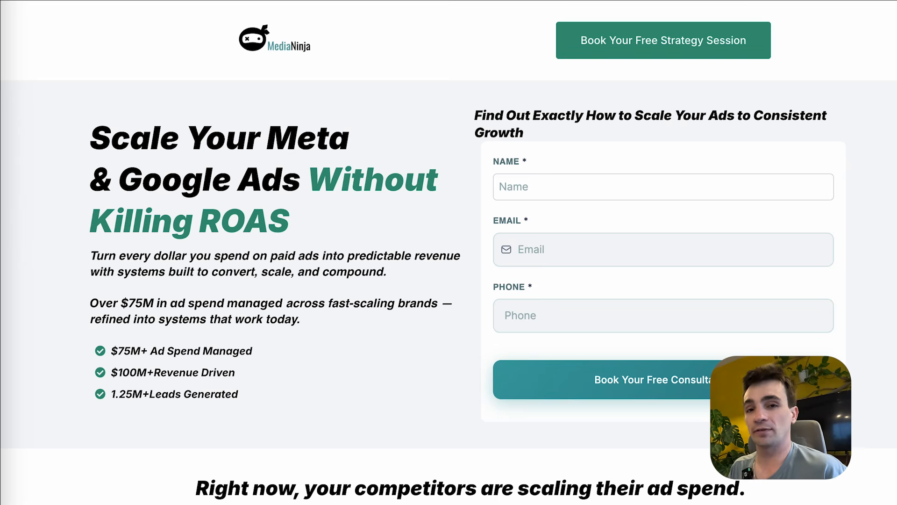
- Fill the opt-in form with a test name, e-mail and phone number, then submit the booking
left_click(495, 193)
type("Axel")
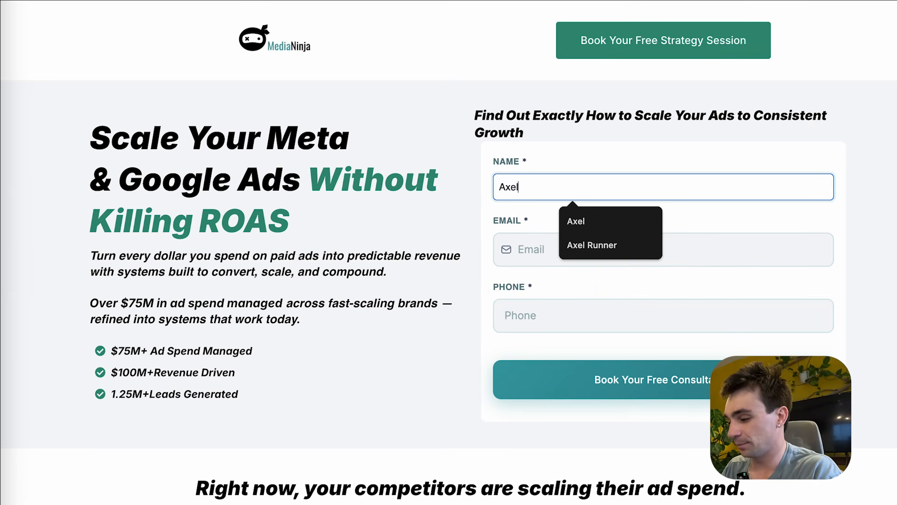
key("Tab")
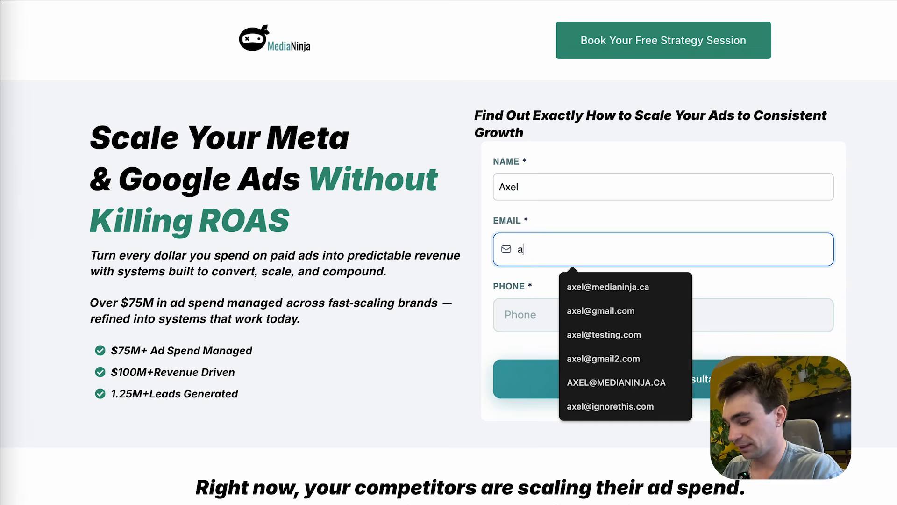
left_click(516, 306)
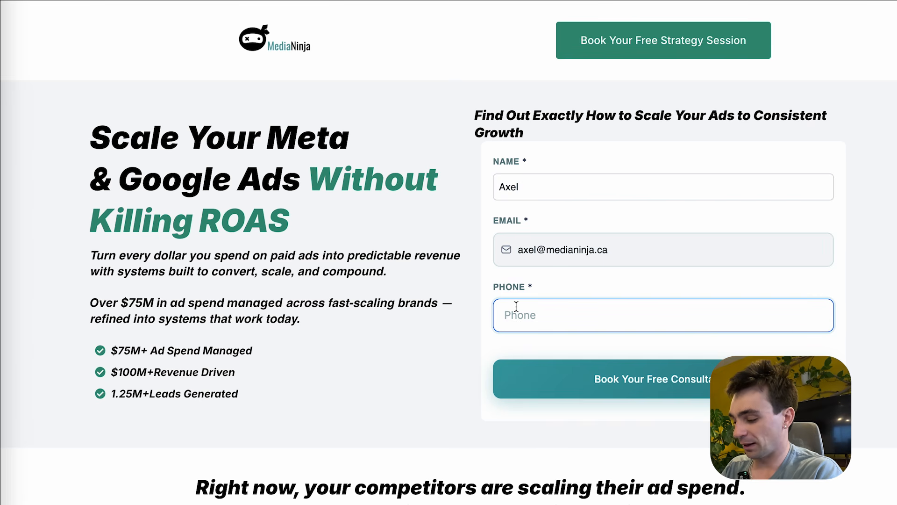
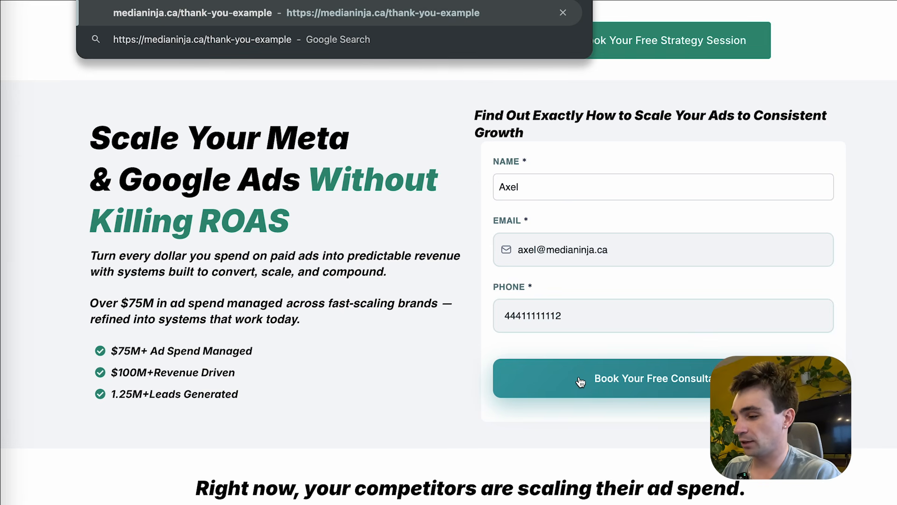
left_click(581, 382)
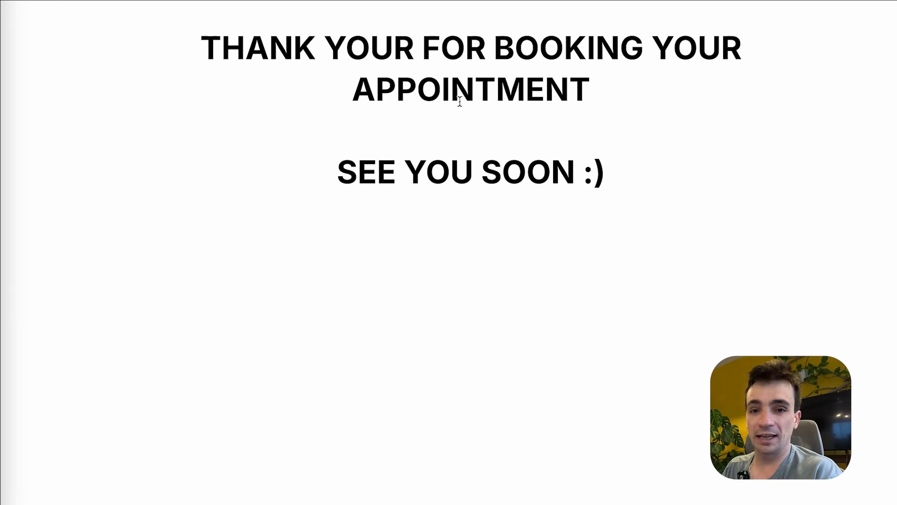